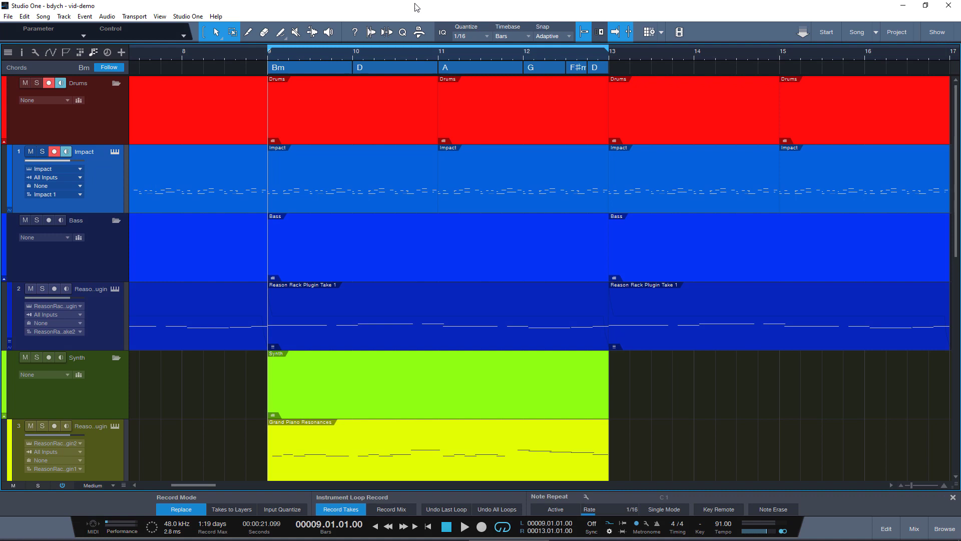
Start song playback and open Impact XT with the Minimal Techno kit on the Impact track.
key(space)
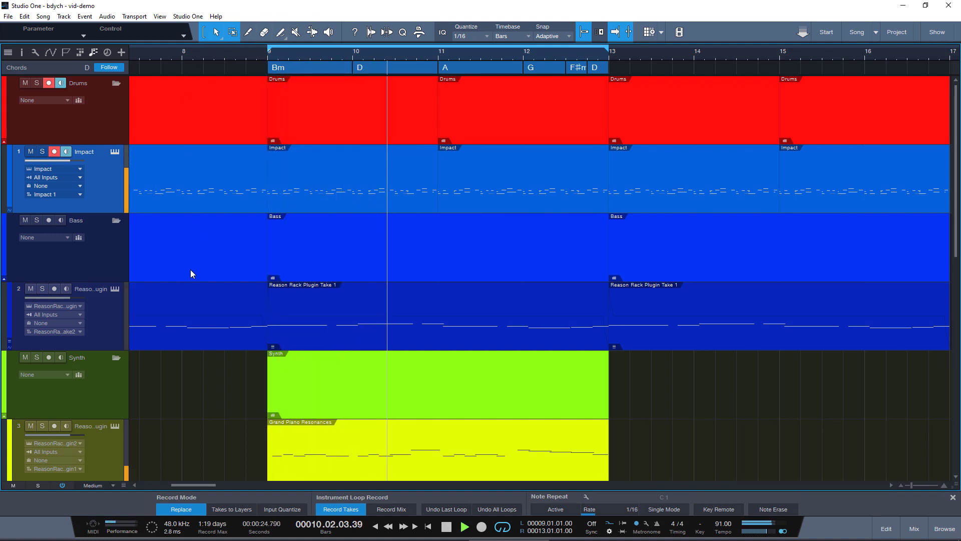
click(115, 151)
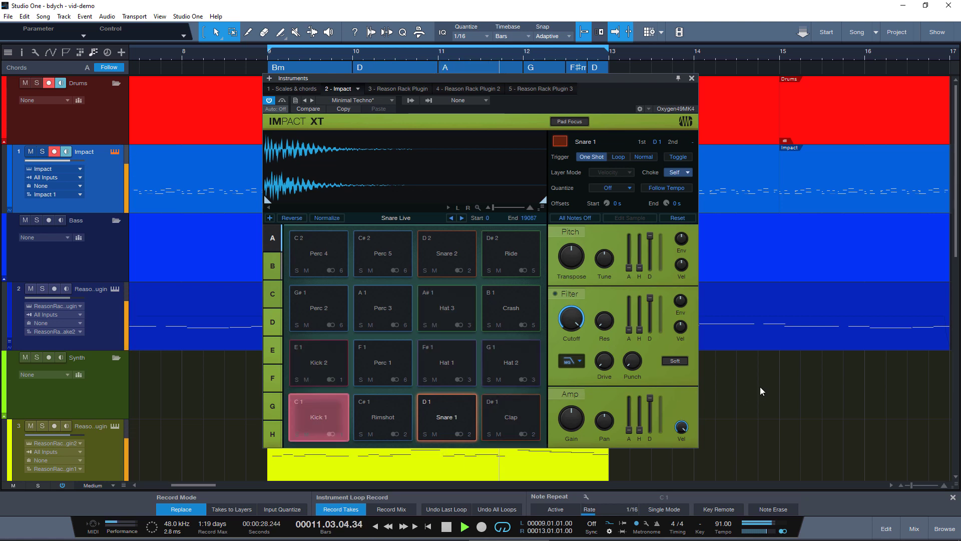
Stop playback and drag SampleOne from the instrument browser onto a new track above Impact.
click(691, 78)
click(944, 528)
key(space)
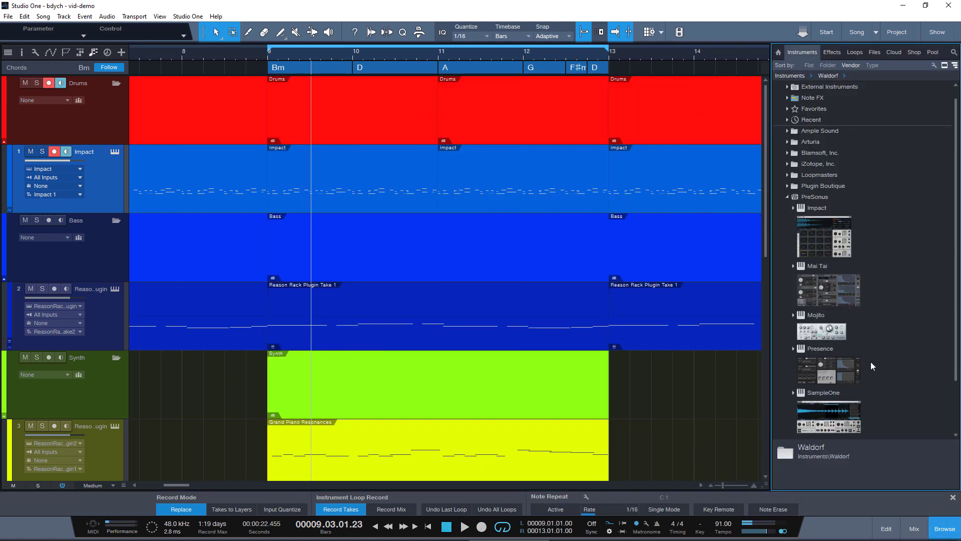
scroll(870, 361, down, 1)
drag(824, 392, 86, 146)
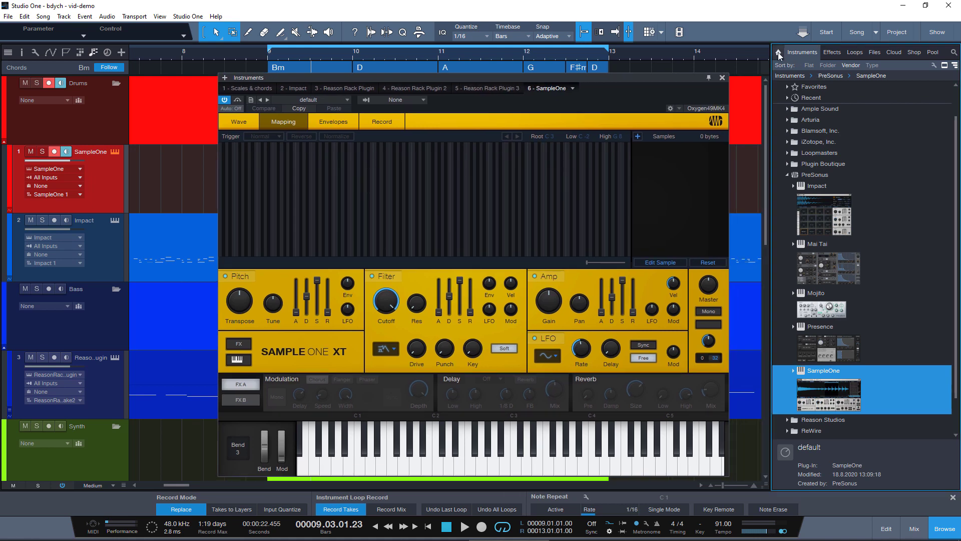
Search the browser for files tagged one-shot and clap.
click(778, 52)
text(one-shot)
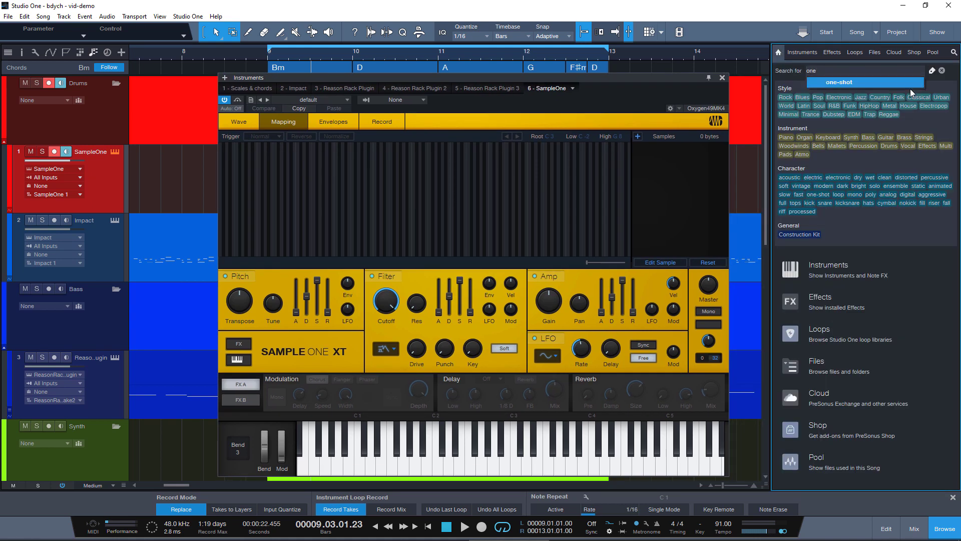
key(Return)
text(clap)
key(Return)
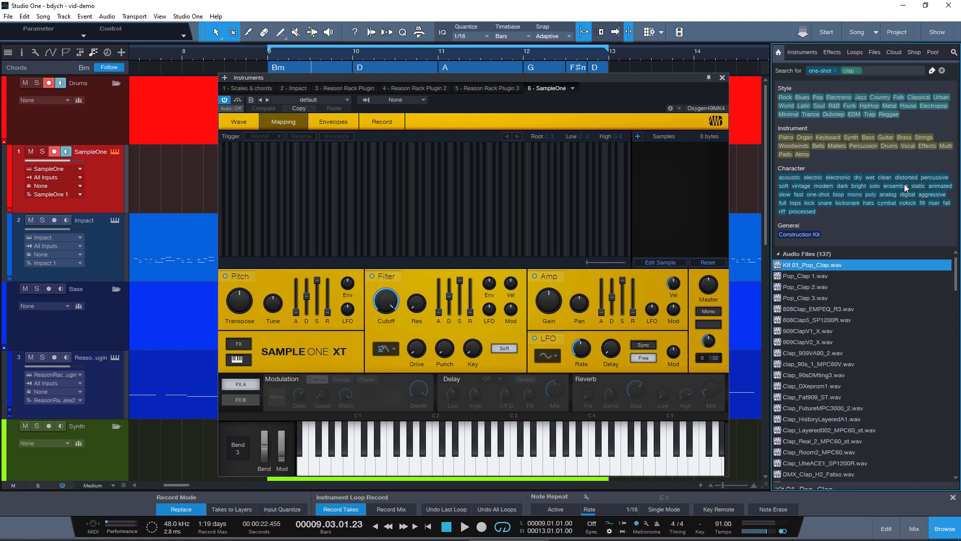
Drag the run of clap results into SampleOne, mapping them from C1 upward.
scroll(870, 335, down, 7)
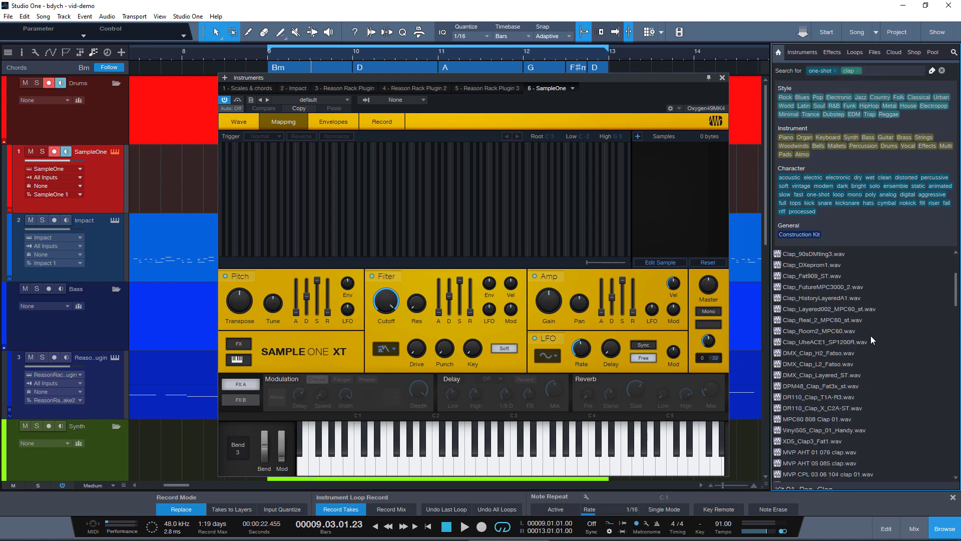
scroll(871, 337, down, 10)
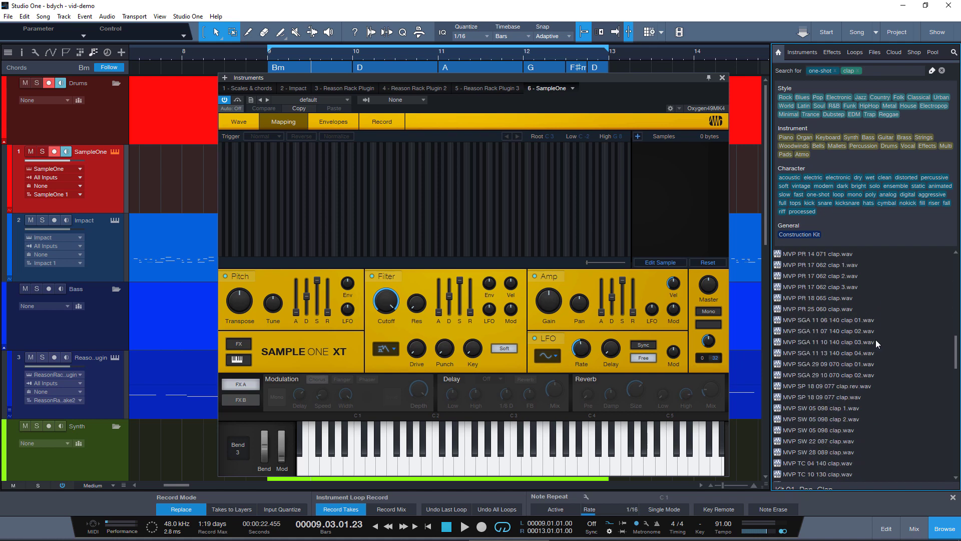
scroll(873, 365, down, 2)
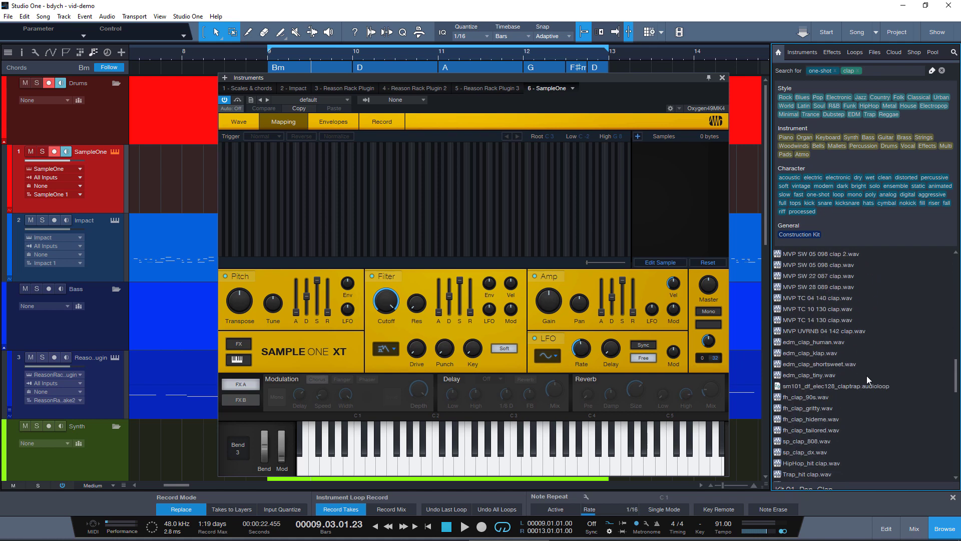
shift+click(828, 421)
drag(828, 422, 461, 209)
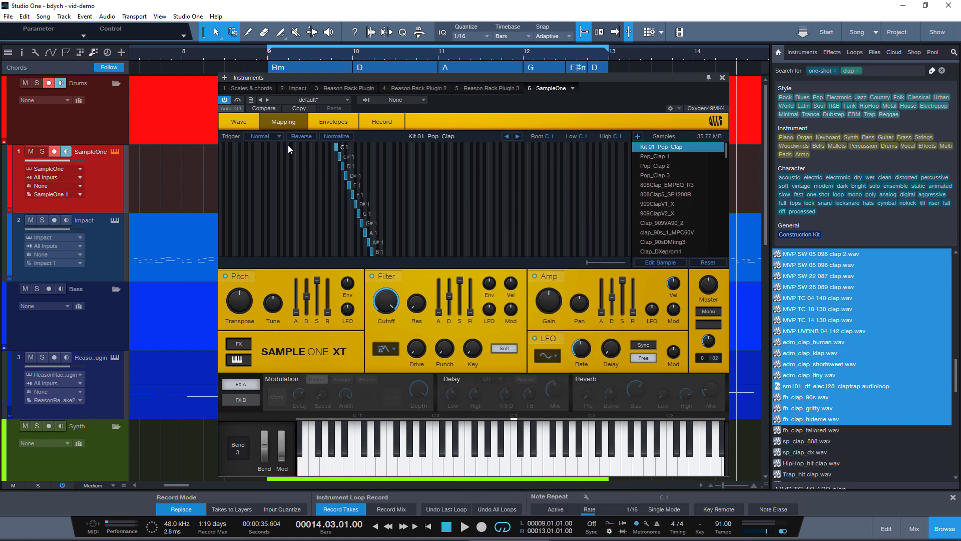
Set the trigger mode to One Shot and remove the DR110_Clap_T1A-R3 sample.
click(277, 158)
scroll(547, 181, down, 1)
scroll(548, 181, down, 6)
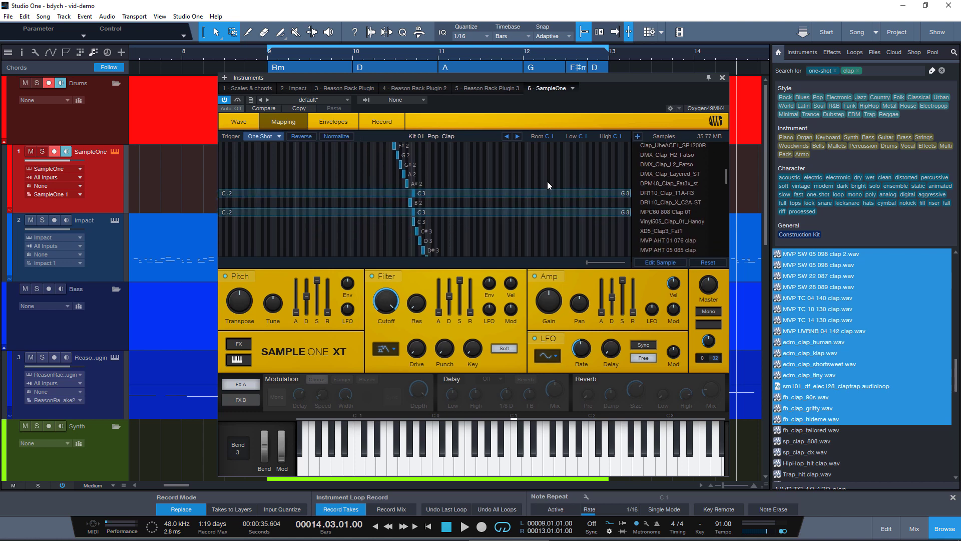
scroll(548, 181, down, 2)
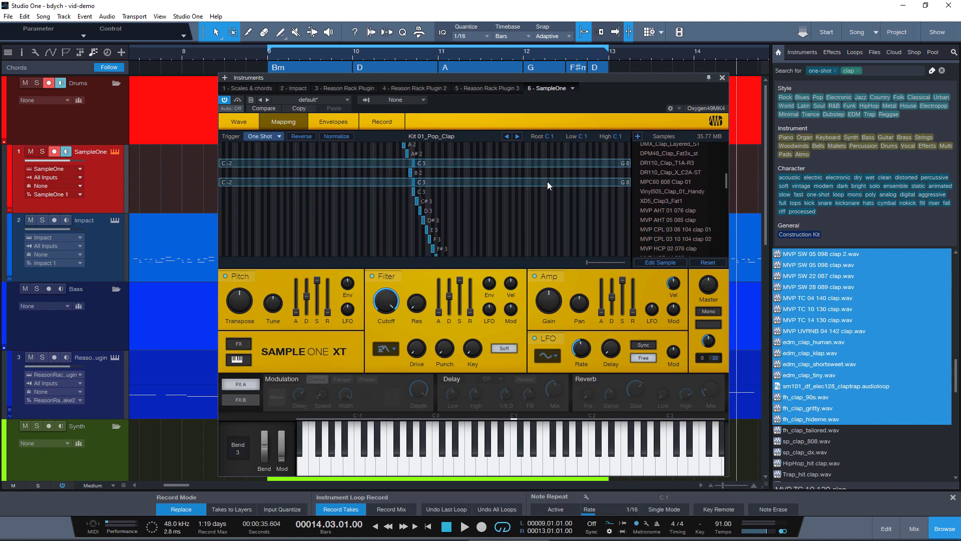
click(665, 163)
right_click(665, 163)
click(696, 182)
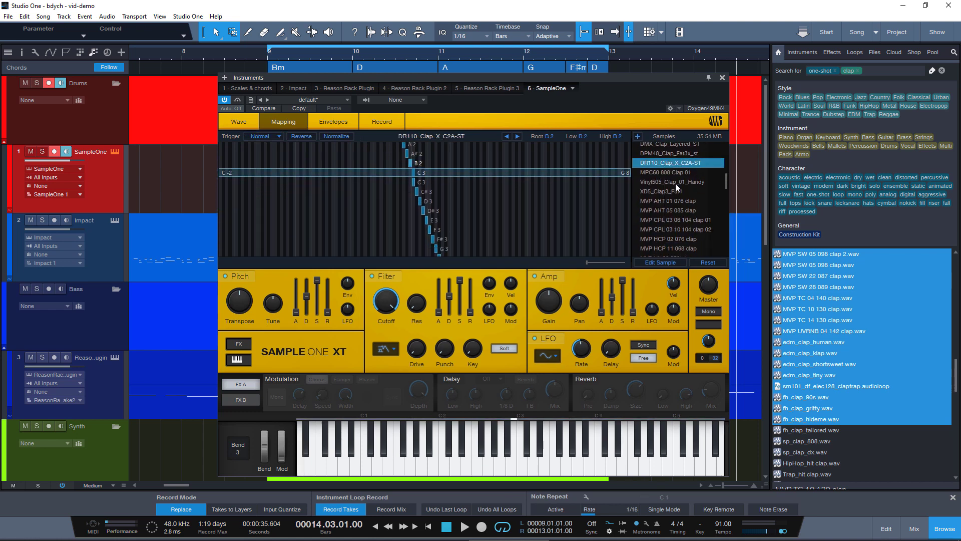
Remove MPC60 808 Clap 01 and bring up options for the MVP SW 28 089 clap.
click(661, 173)
right_click(662, 173)
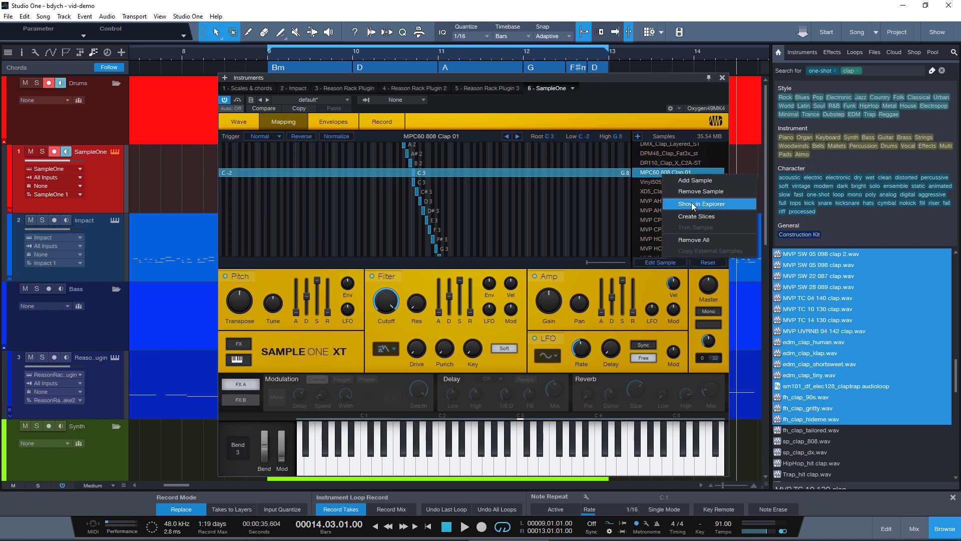
click(692, 194)
scroll(692, 194, down, 5)
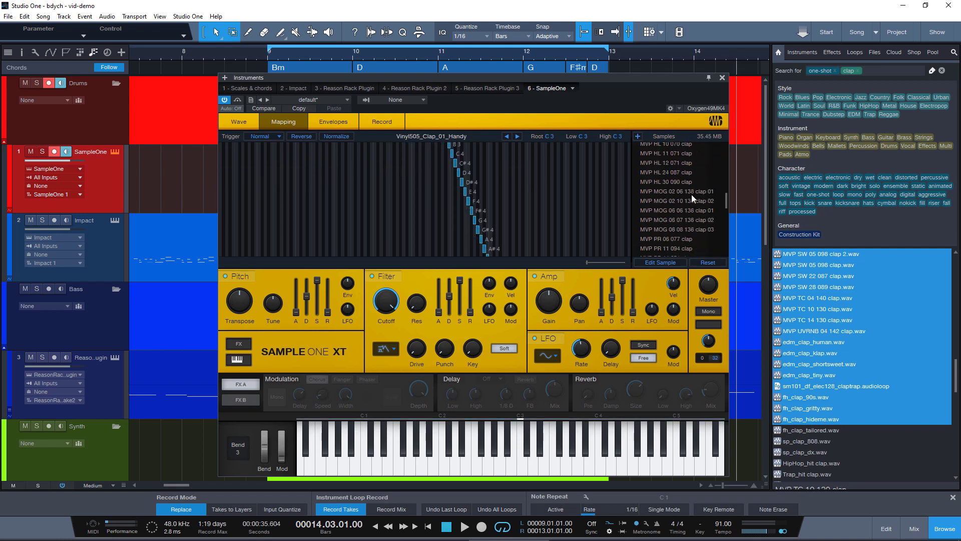
scroll(691, 194, down, 5)
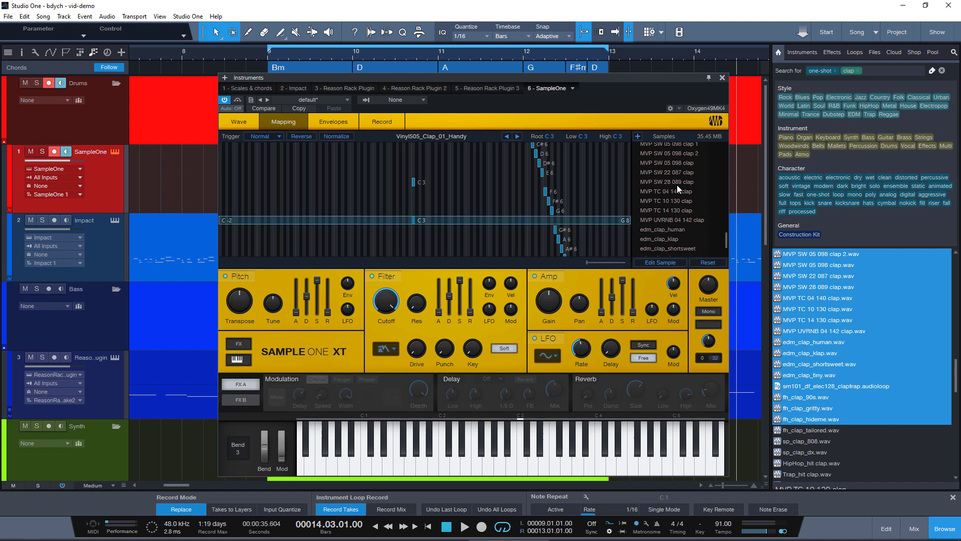
click(669, 178)
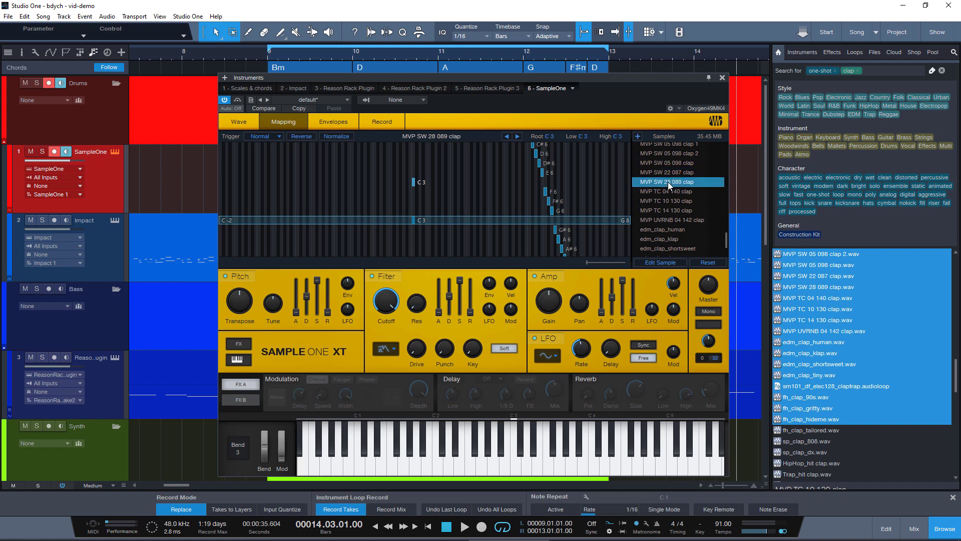
right_click(668, 181)
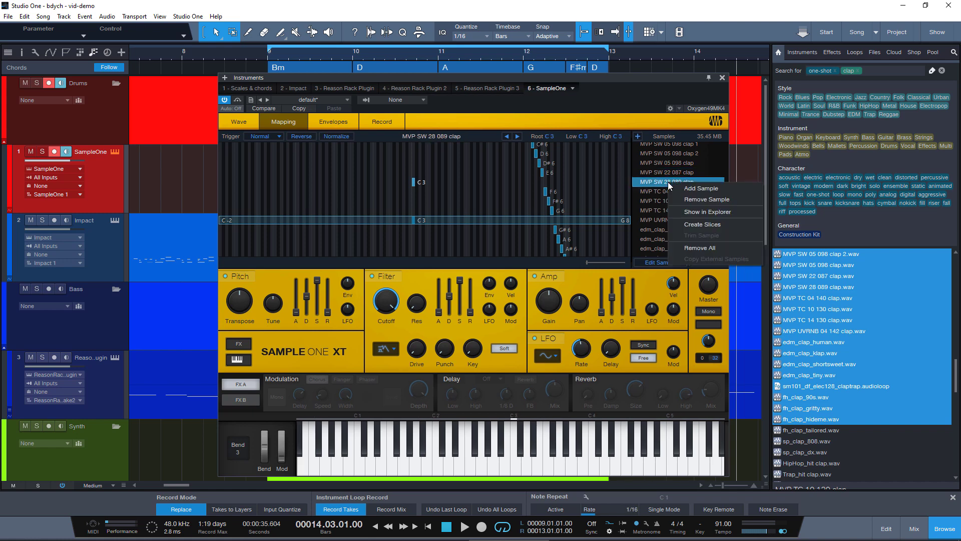
Remove MVP SW 28 089, copy the first Impact part to SampleOne, and loop bars 9–11.
click(687, 200)
key(F11)
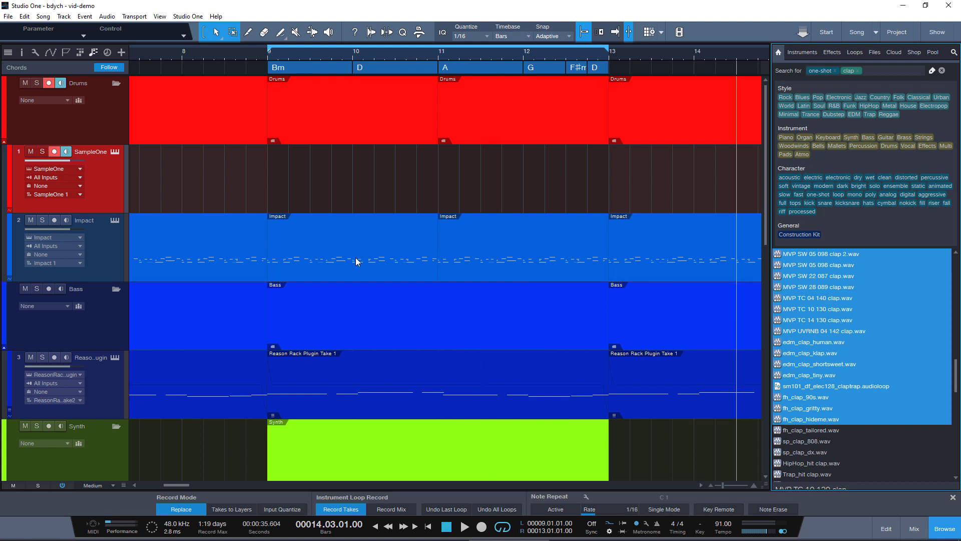
drag(339, 267, 339, 195)
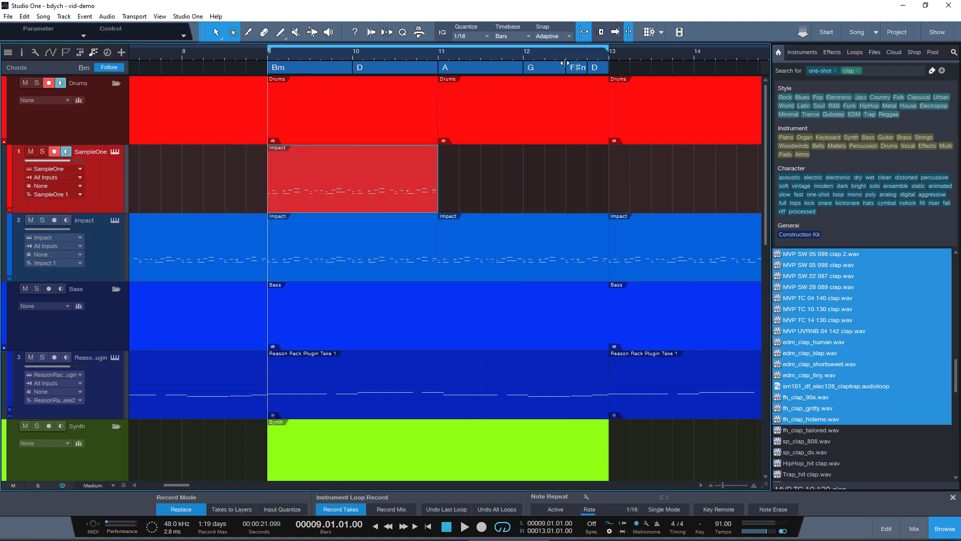
drag(584, 51, 436, 57)
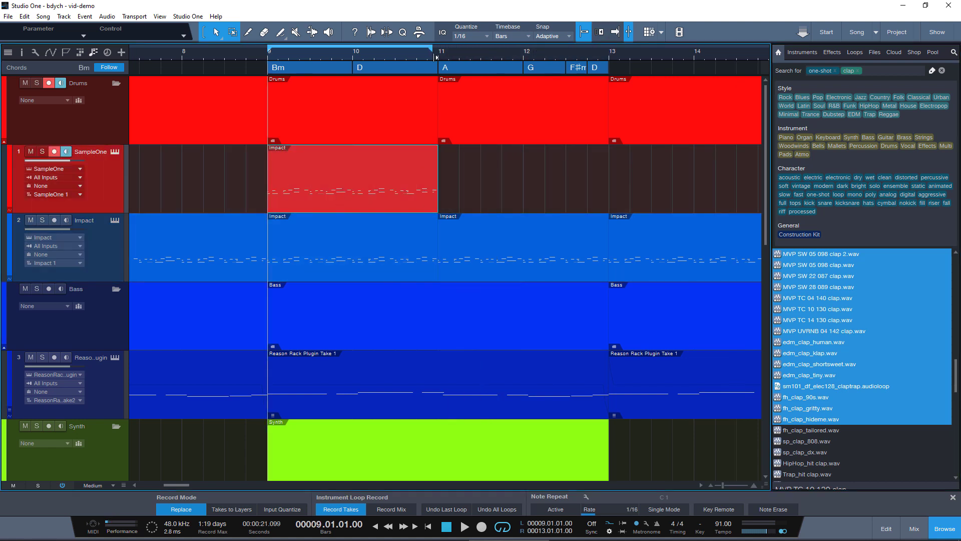
Mute the Clap pad in Impact XT.
click(115, 220)
click(502, 413)
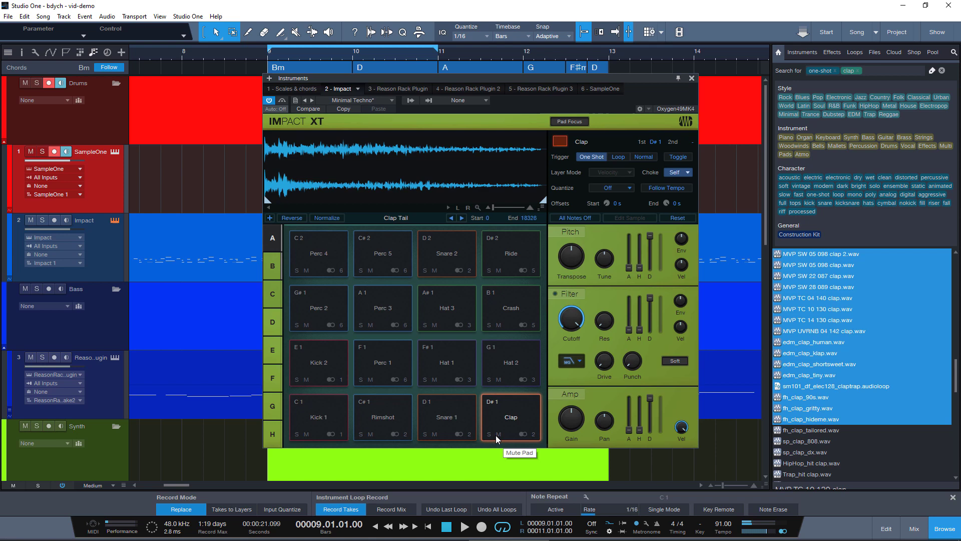
click(496, 434)
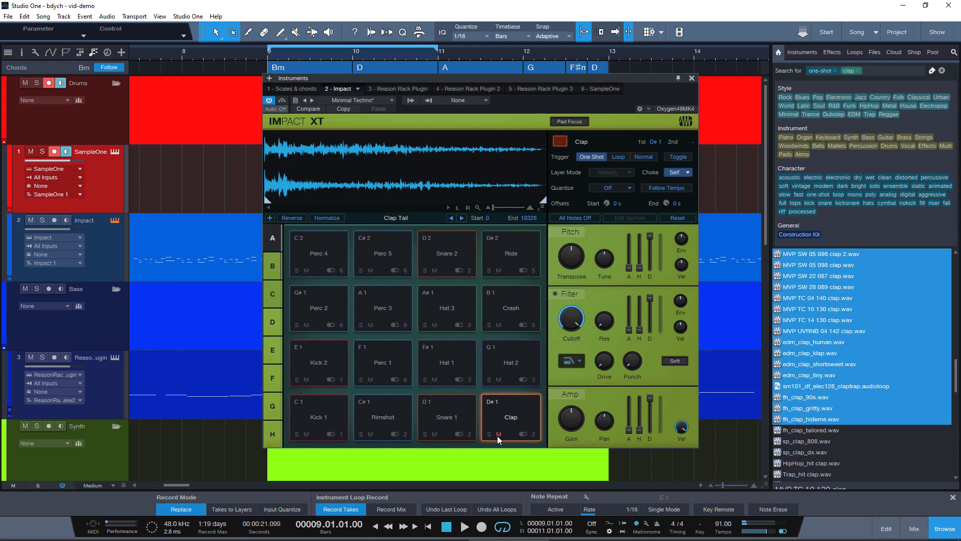
click(691, 79)
Delete the non-clap drum notes from the SampleOne part.
double_click(330, 202)
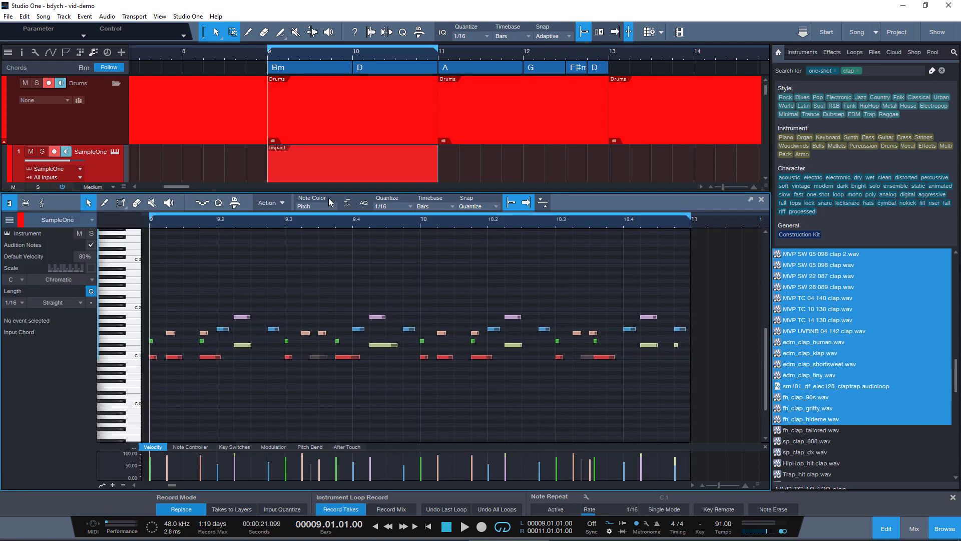
click(123, 349)
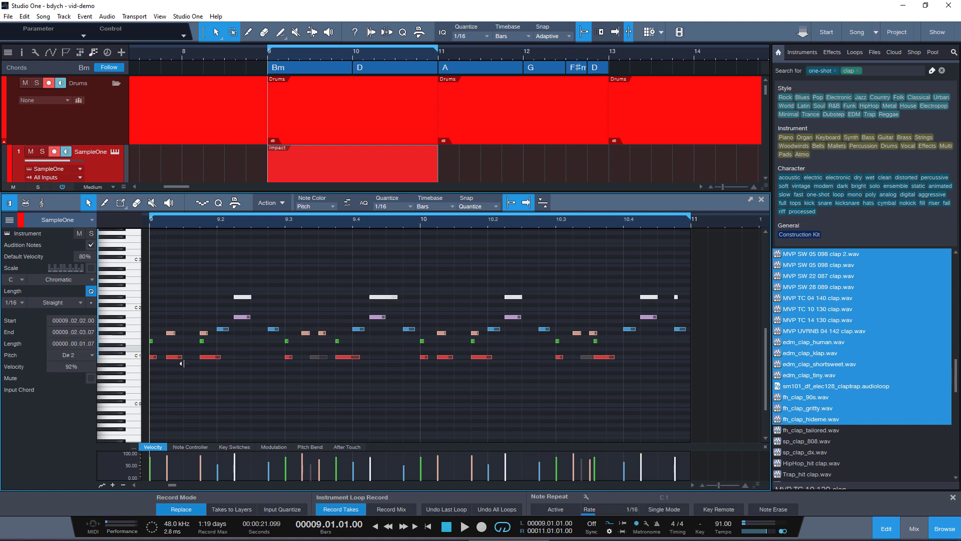
drag(725, 380, 154, 315)
key(Delete)
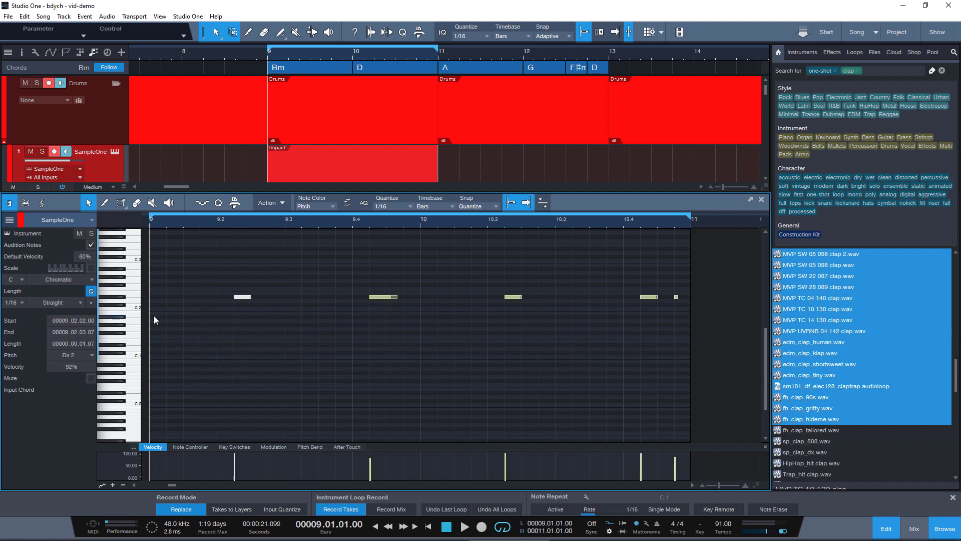
Transpose the remaining clap notes down to C1 and play the loop.
drag(165, 270, 688, 335)
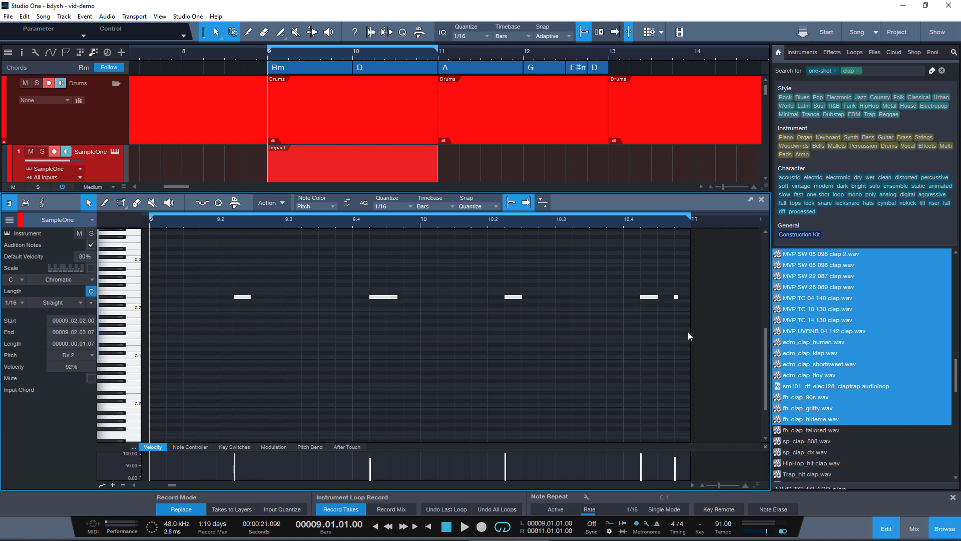
key(shift+Down)
key(Down)
key(Down)
key(Down)
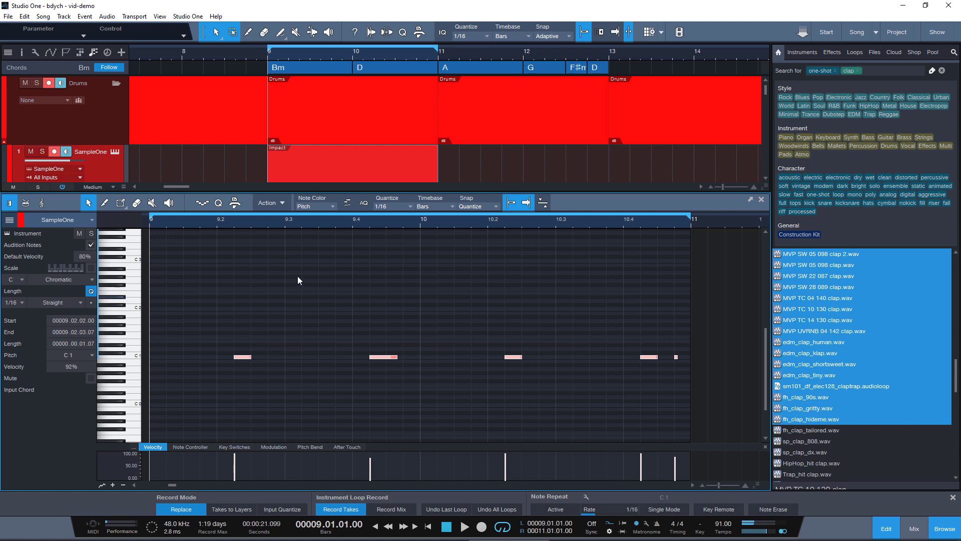
key(space)
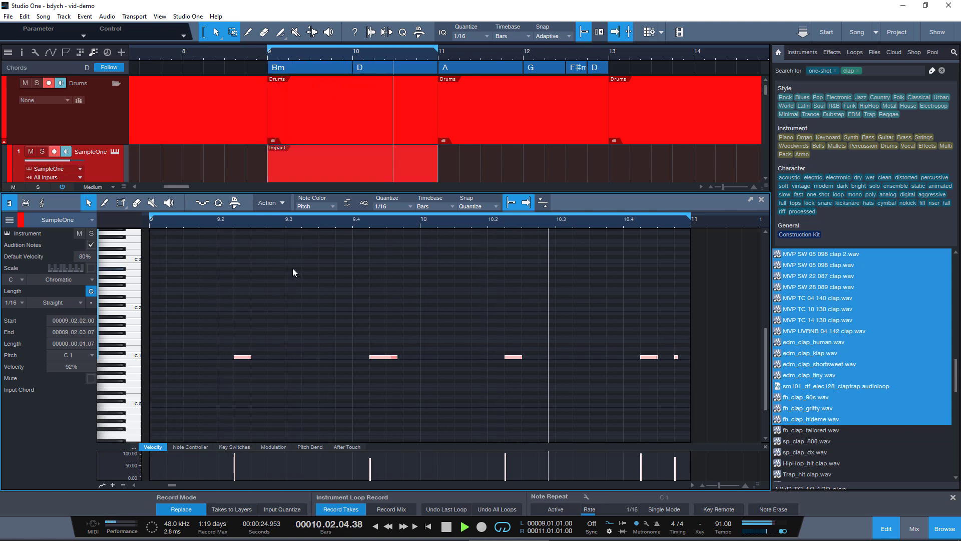
Raise the clap notes key by key from C#1 through B1 to C2, auditioning each clap.
key(alt+Up)
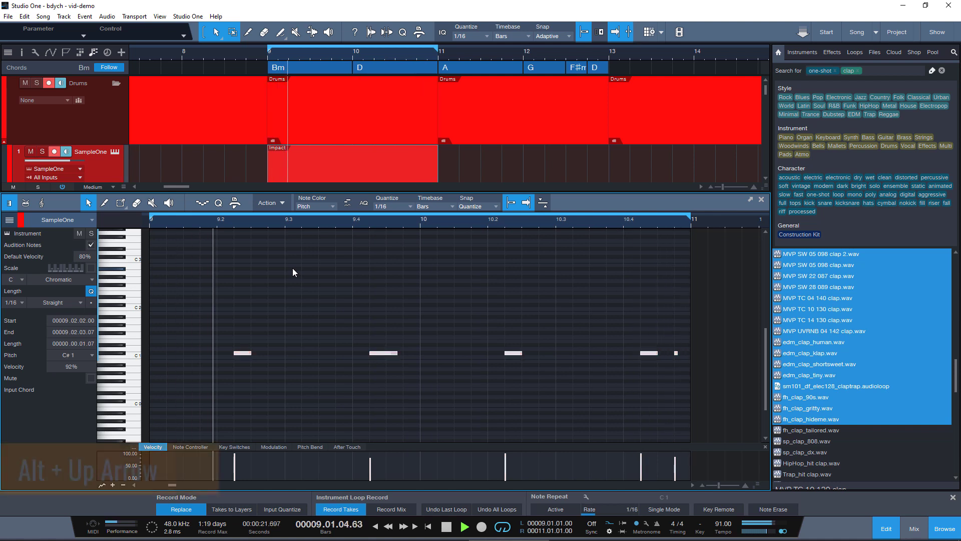
key(alt+Up)
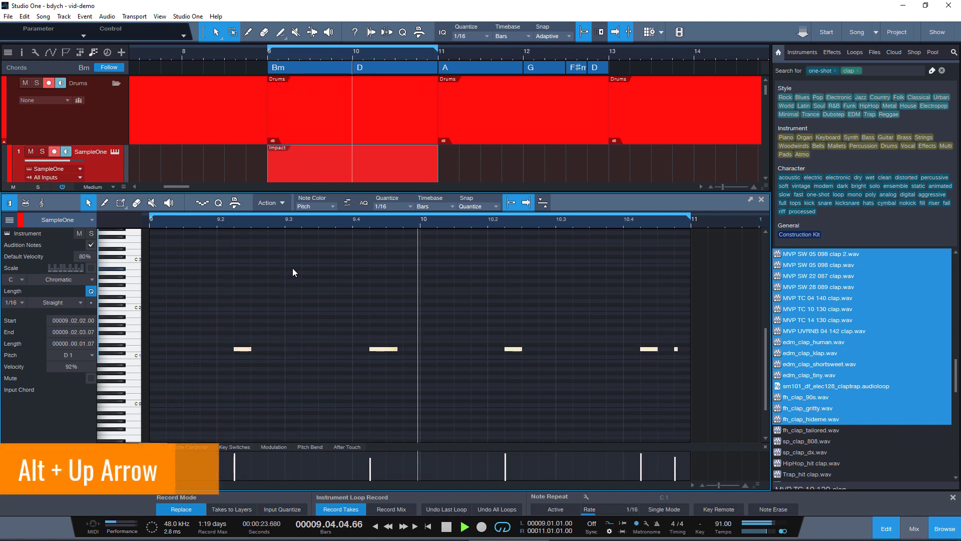
key(alt+Up)
key(alt+Up)
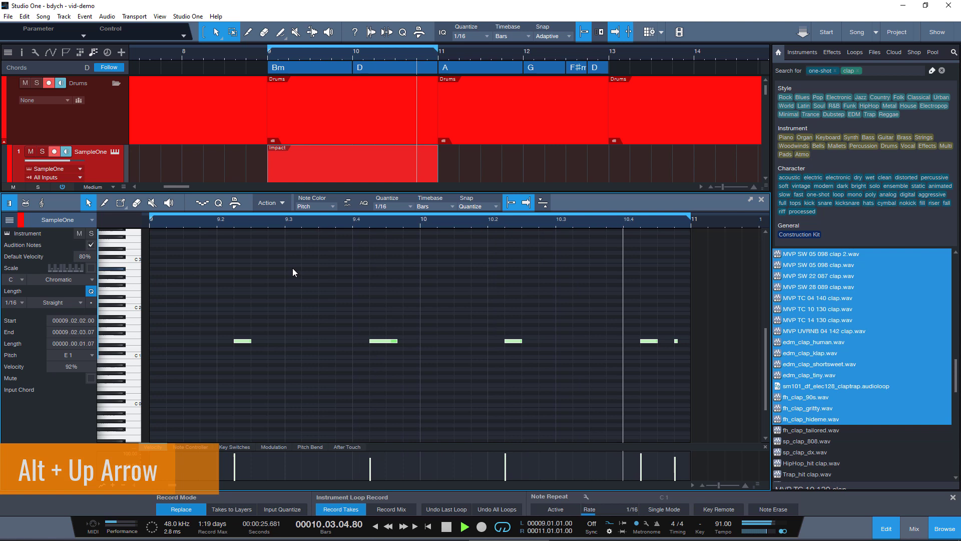
key(alt+Up)
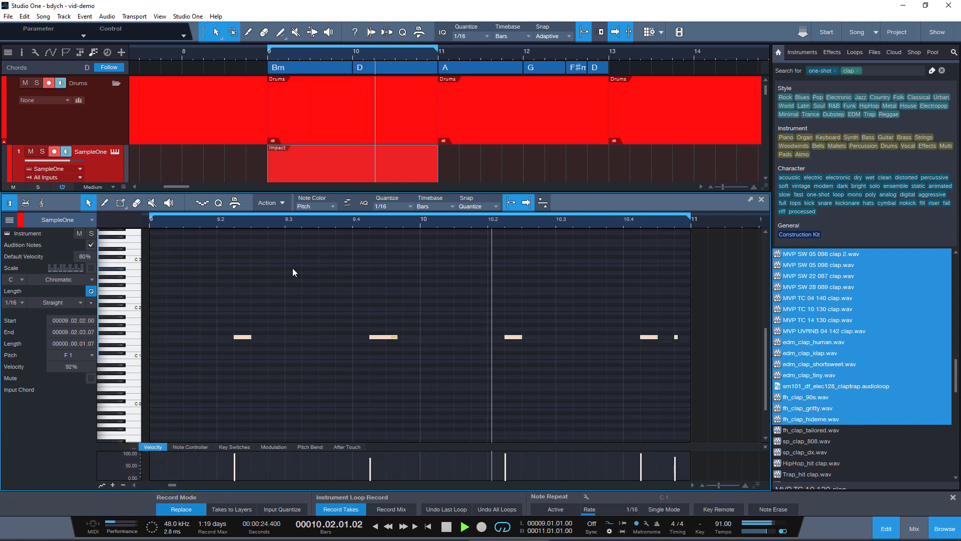
key(alt+Up)
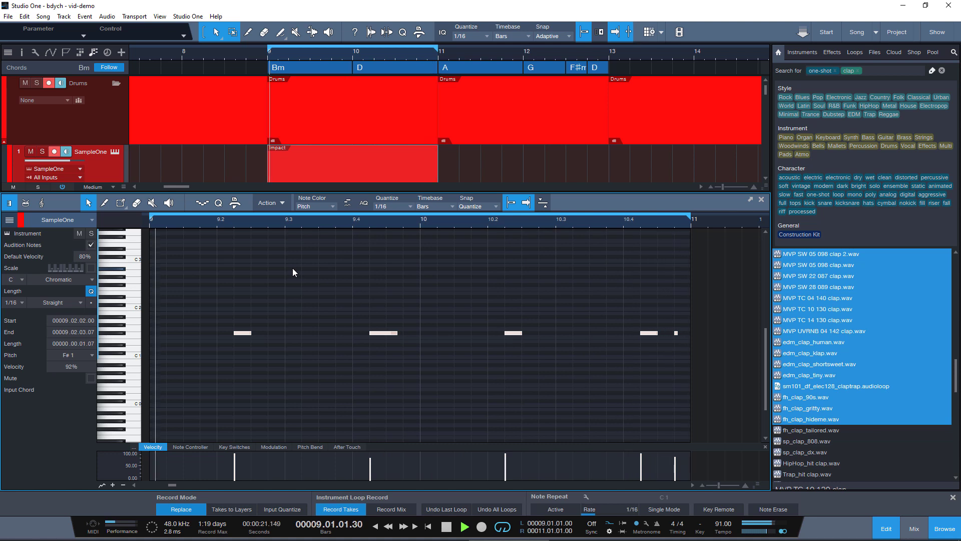
key(alt+Up)
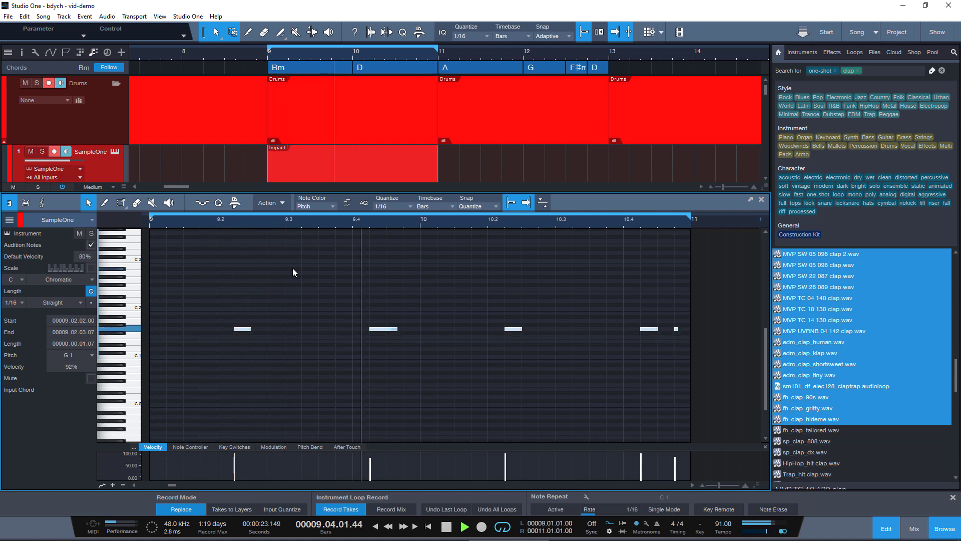
key(alt+Up)
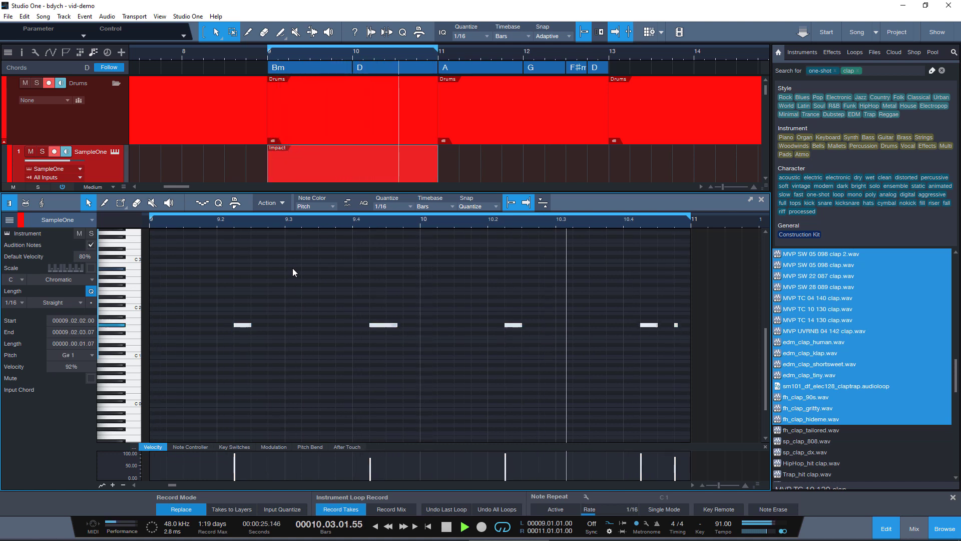
key(alt+Up)
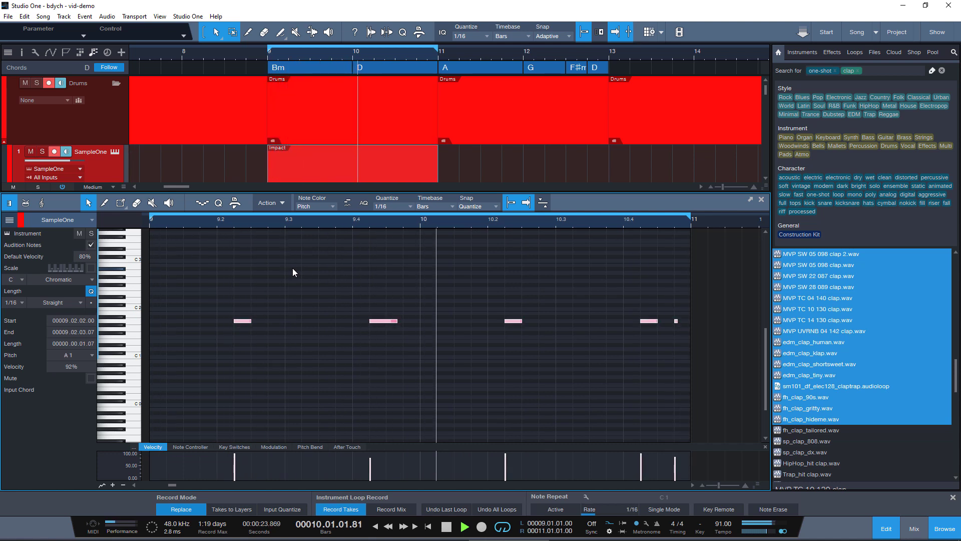
key(alt+Up)
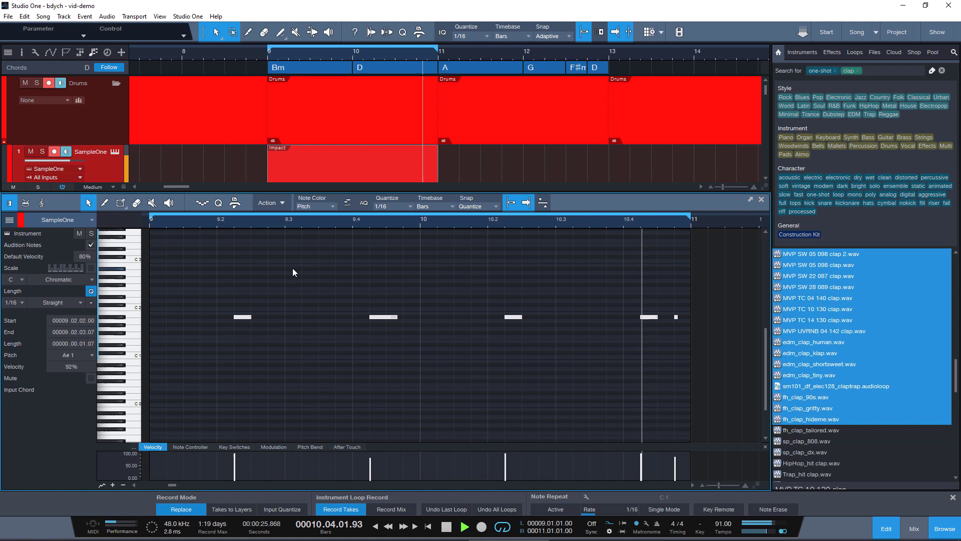
key(alt+Up)
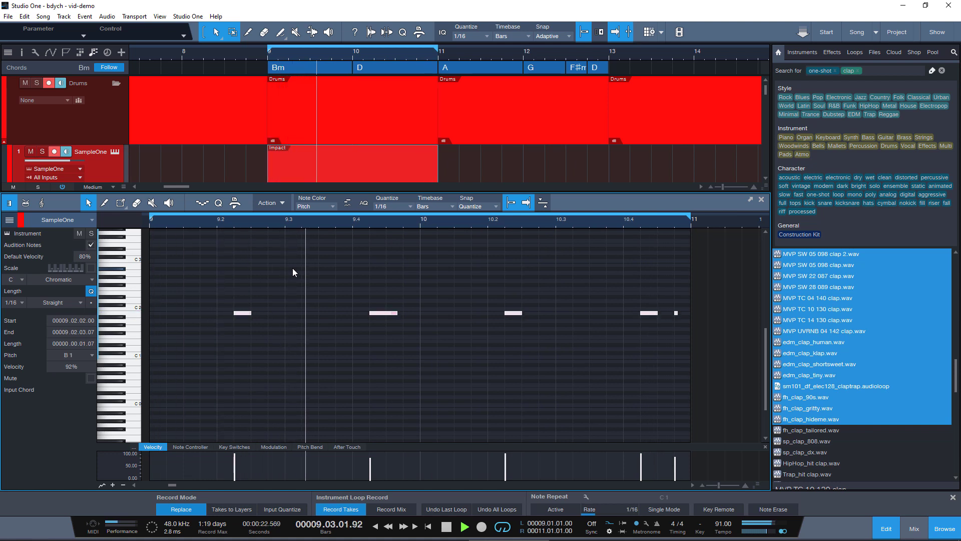
key(alt+Up)
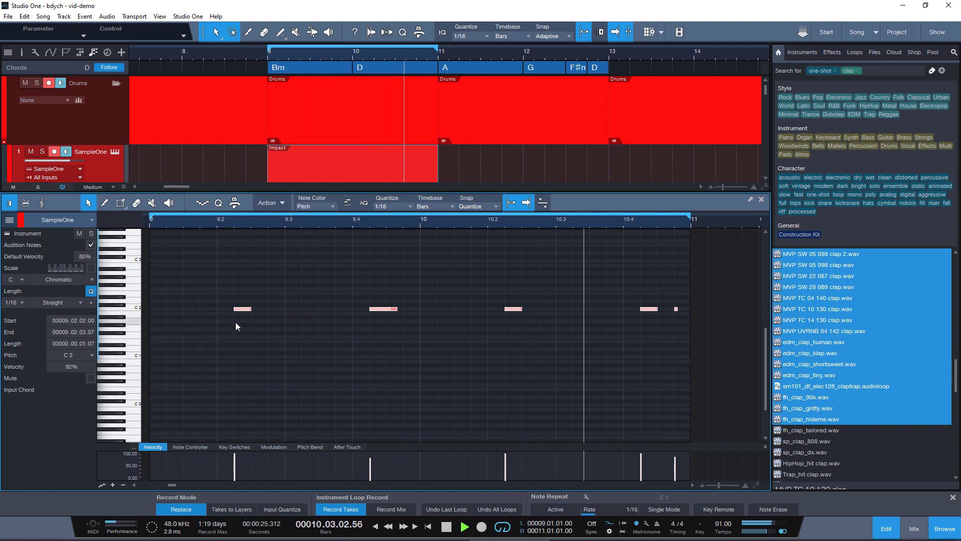
Reopen SampleOne, select Clap_Fat909_ST mapped at C2, and move the window right.
scroll(235, 326, up, 3)
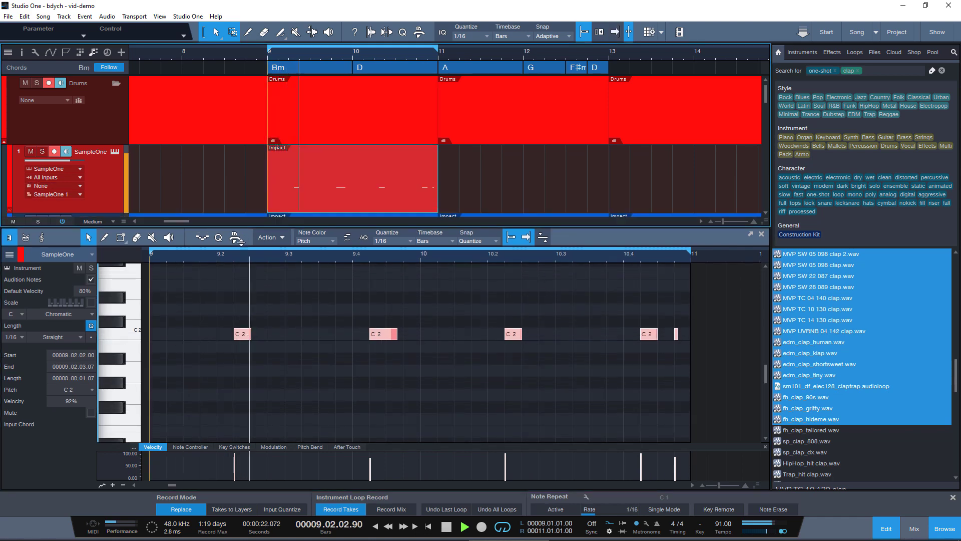
click(118, 150)
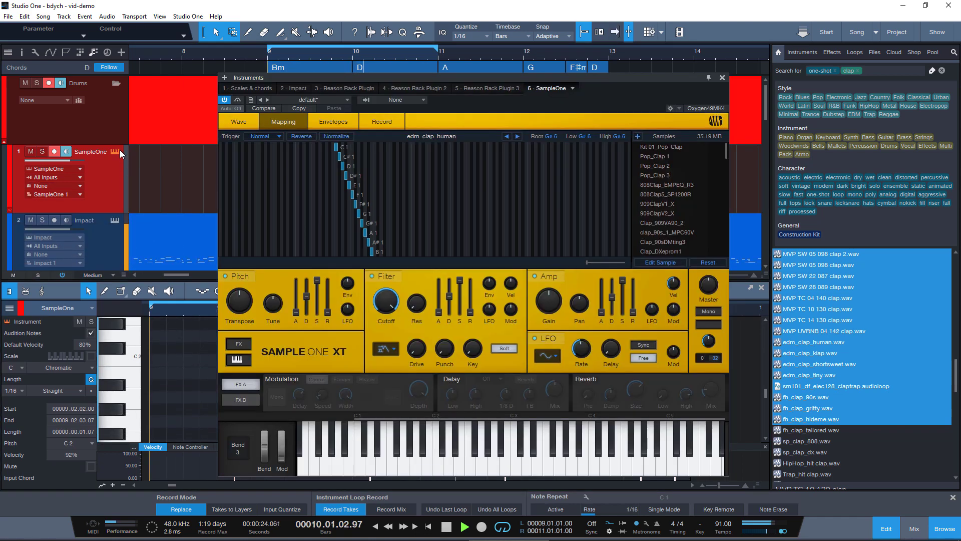
scroll(557, 202, down, 10)
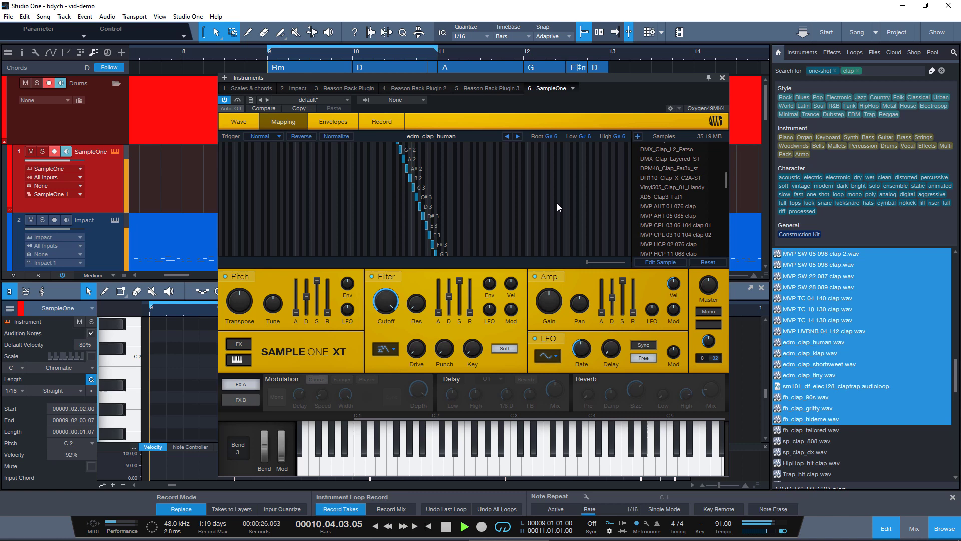
scroll(557, 203, up, 7)
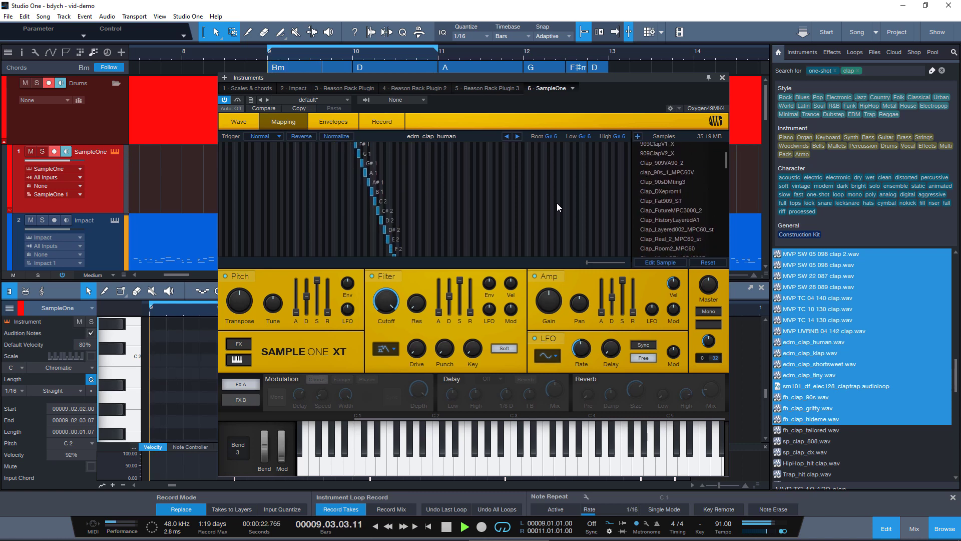
click(656, 199)
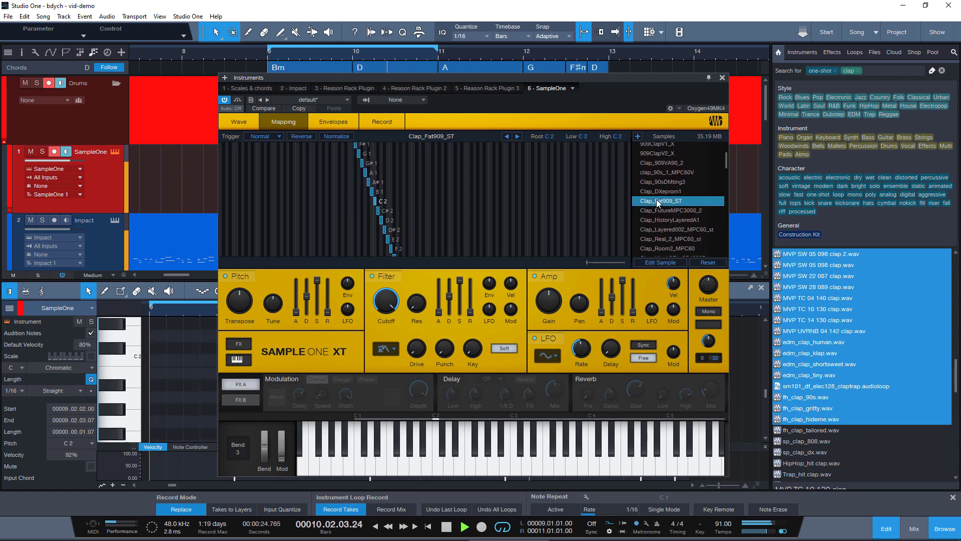
drag(458, 77, 625, 72)
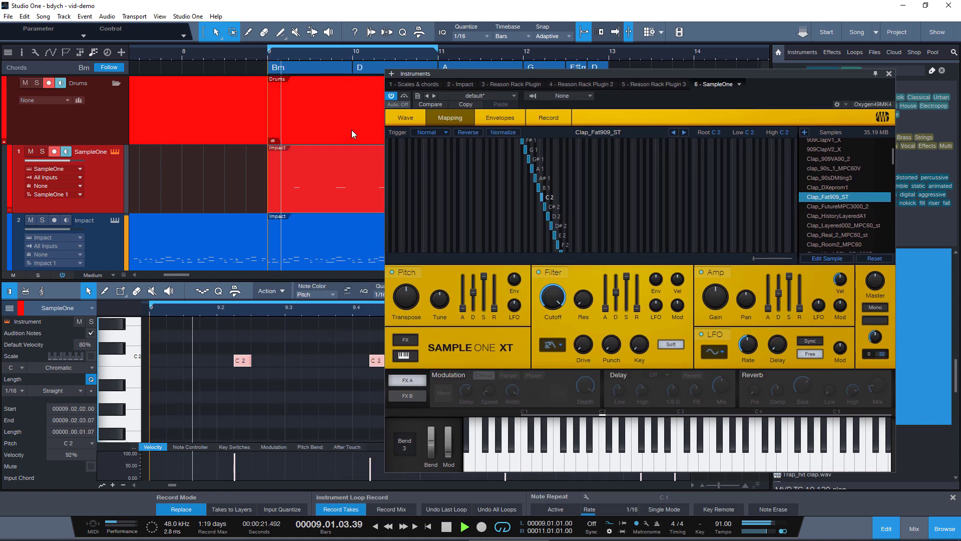
Open Impact XT and arrange it beside the SampleOne window.
click(114, 221)
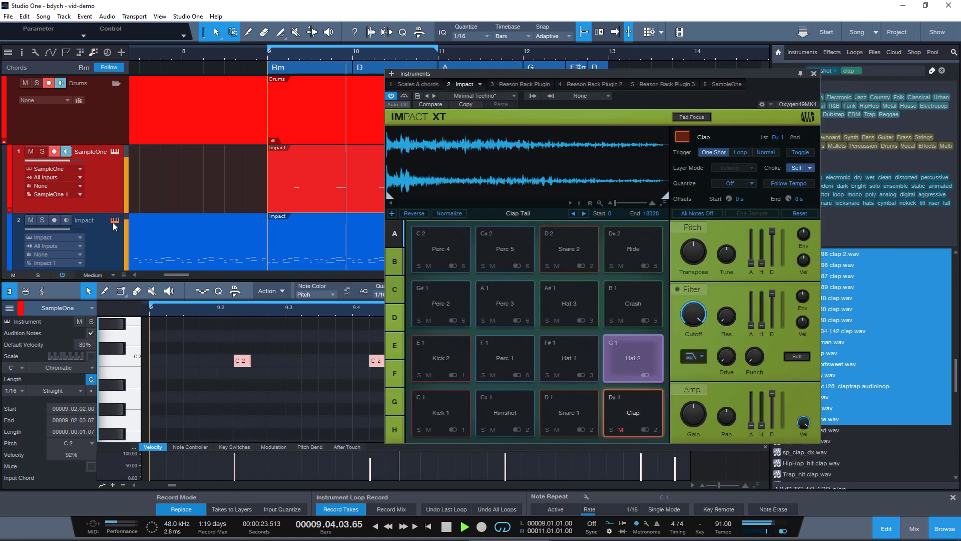
drag(595, 78, 278, 73)
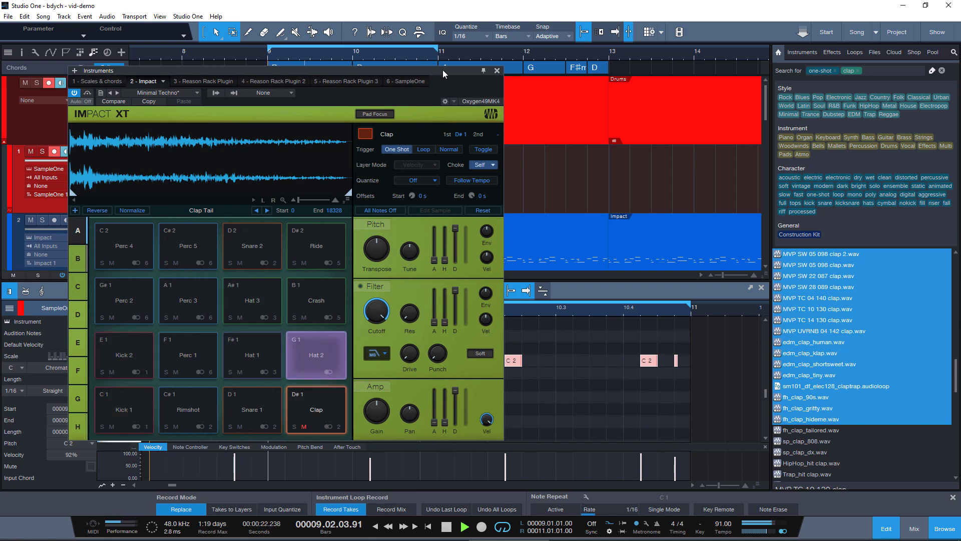
drag(453, 73, 485, 97)
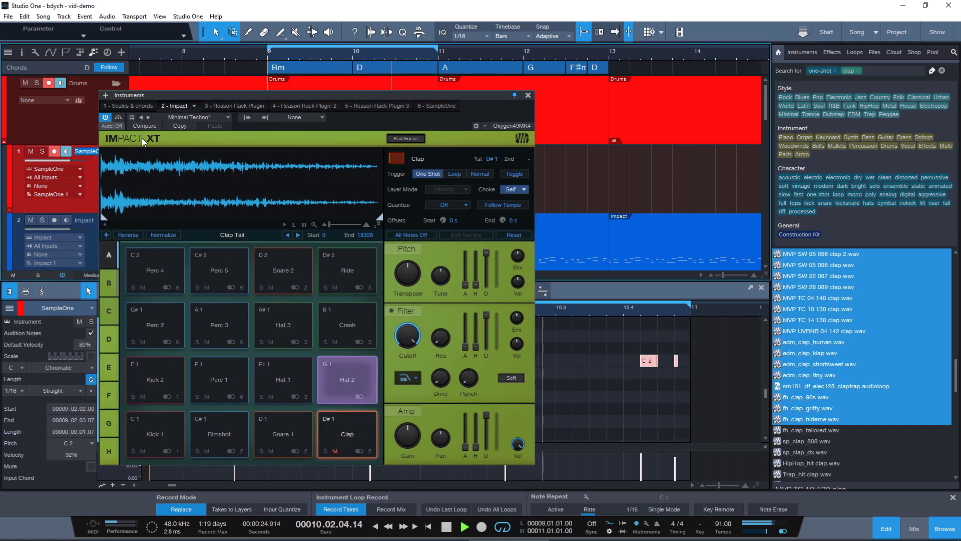
drag(206, 95, 298, 95)
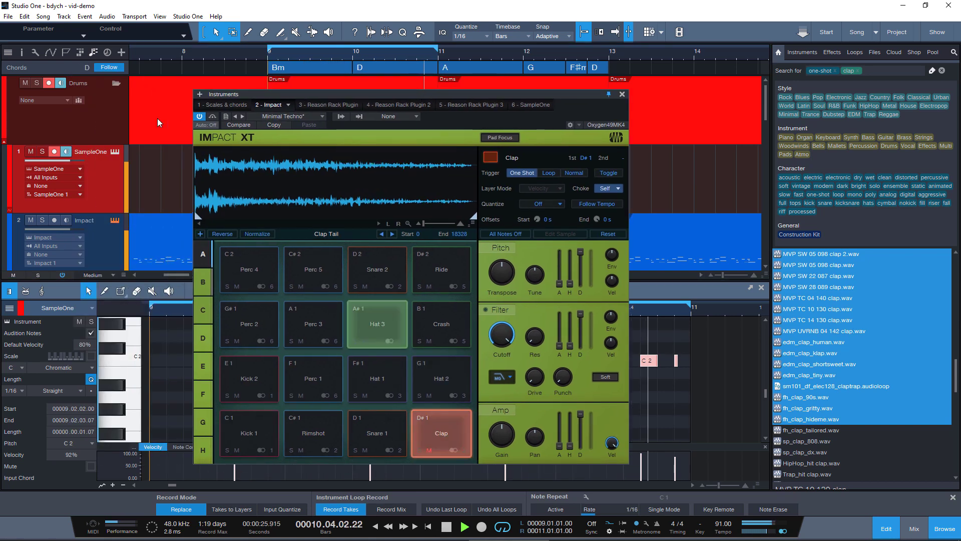
click(116, 152)
drag(301, 92, 205, 94)
Drag Clap_Fat909_ST from SampleOne's Samples list onto Impact XT's Clap pad.
click(680, 73)
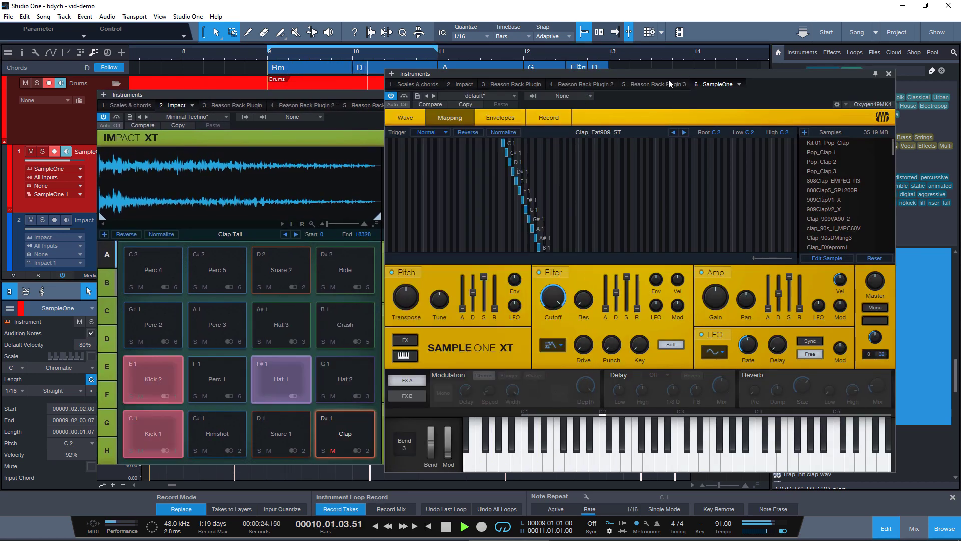
scroll(807, 190, down, 1)
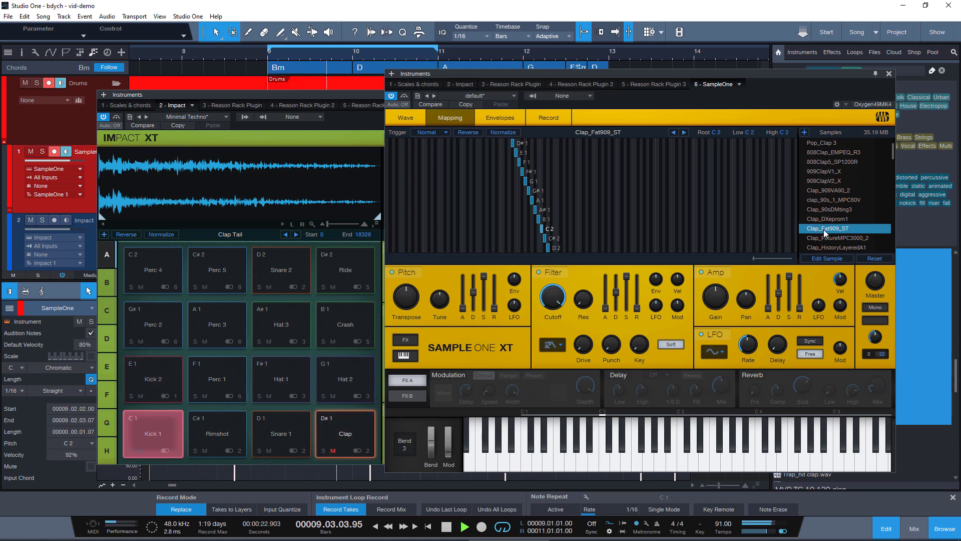
drag(825, 235, 354, 442)
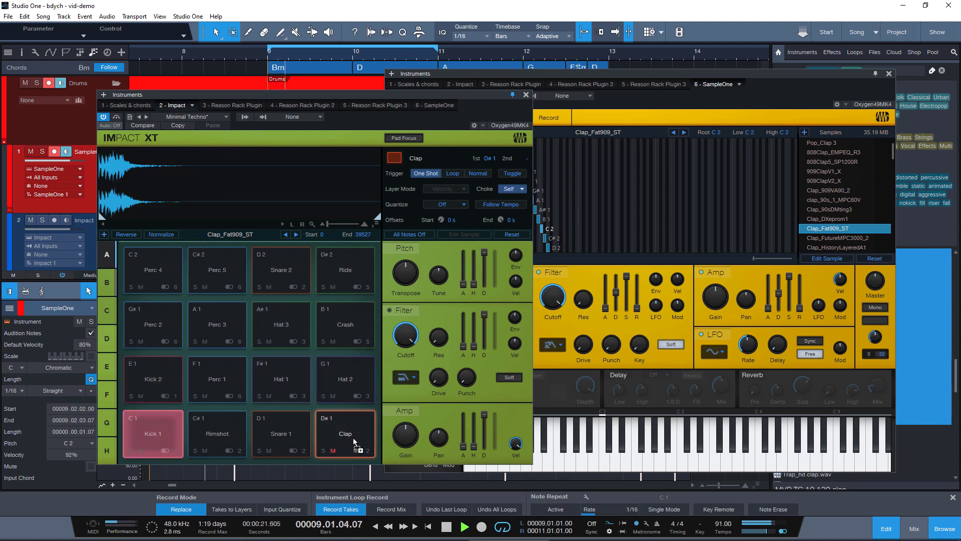
Mute the SampleOne track, close its window, and move Impact XT up and right.
click(79, 321)
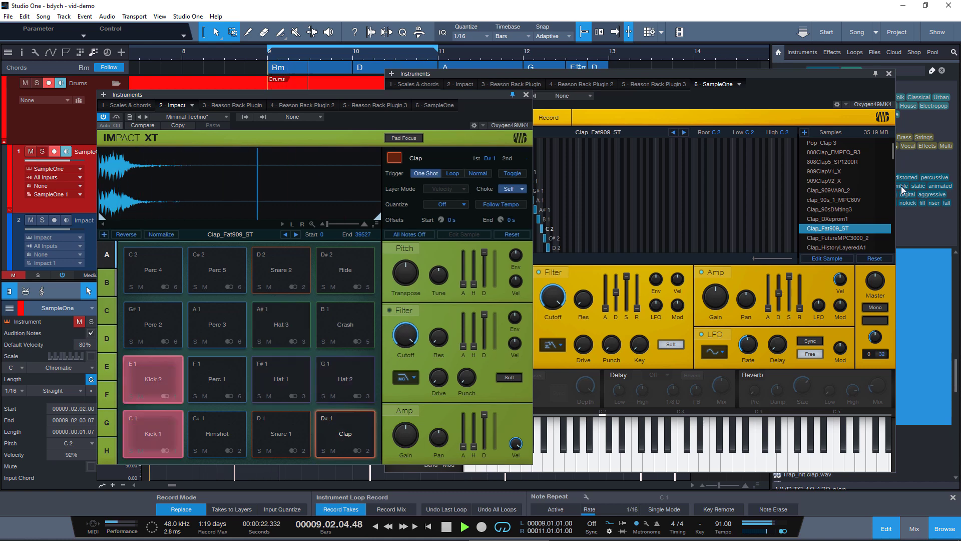
click(890, 74)
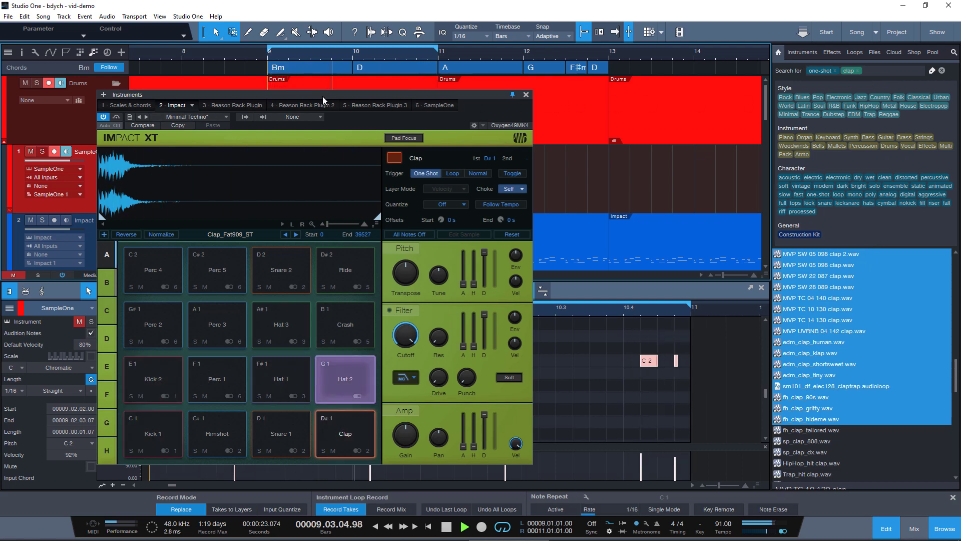
drag(323, 96, 467, 86)
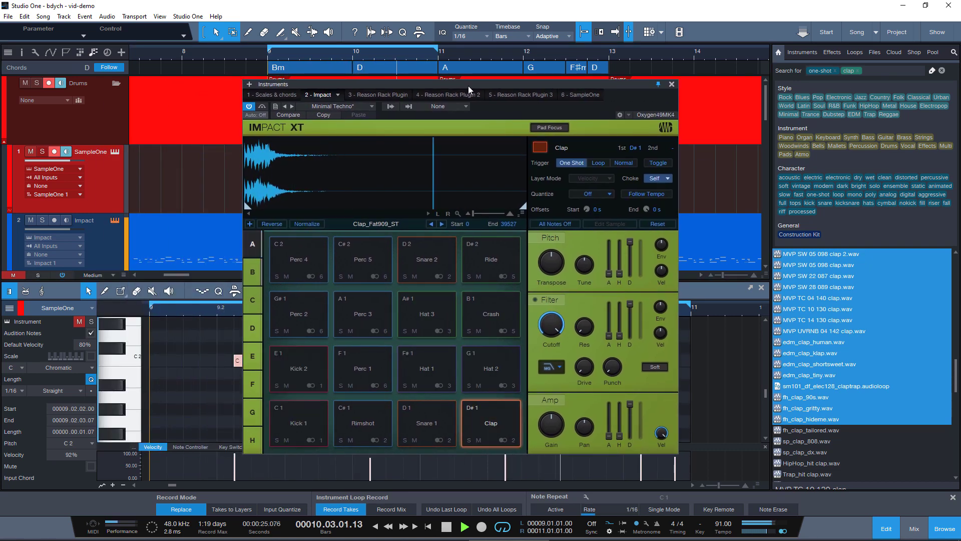